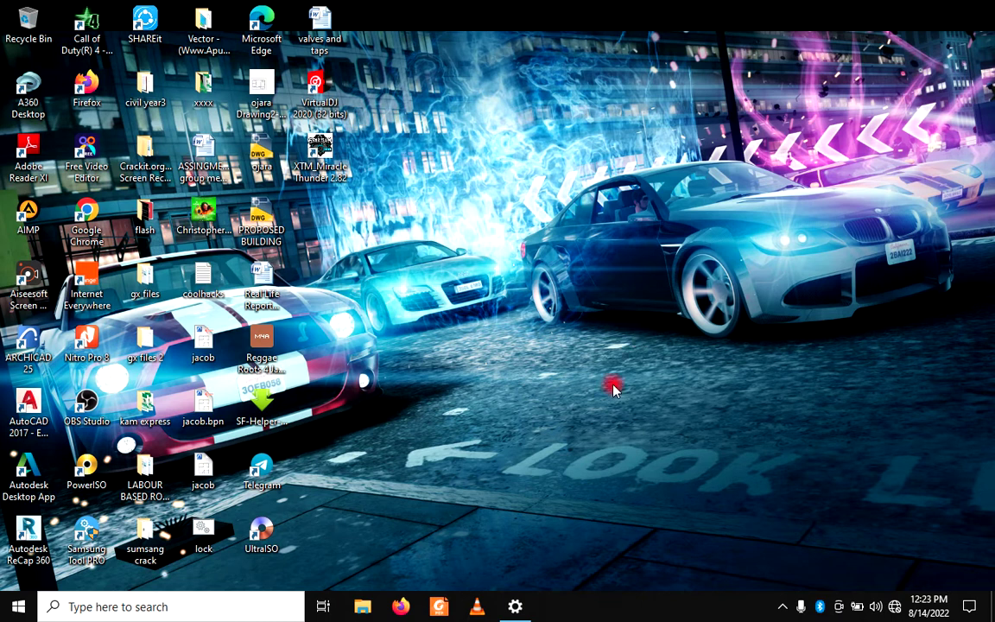
Open the Bluetooth & other devices page in the Windows settings
{"action": "left_click", "coordinate": [514, 606]}
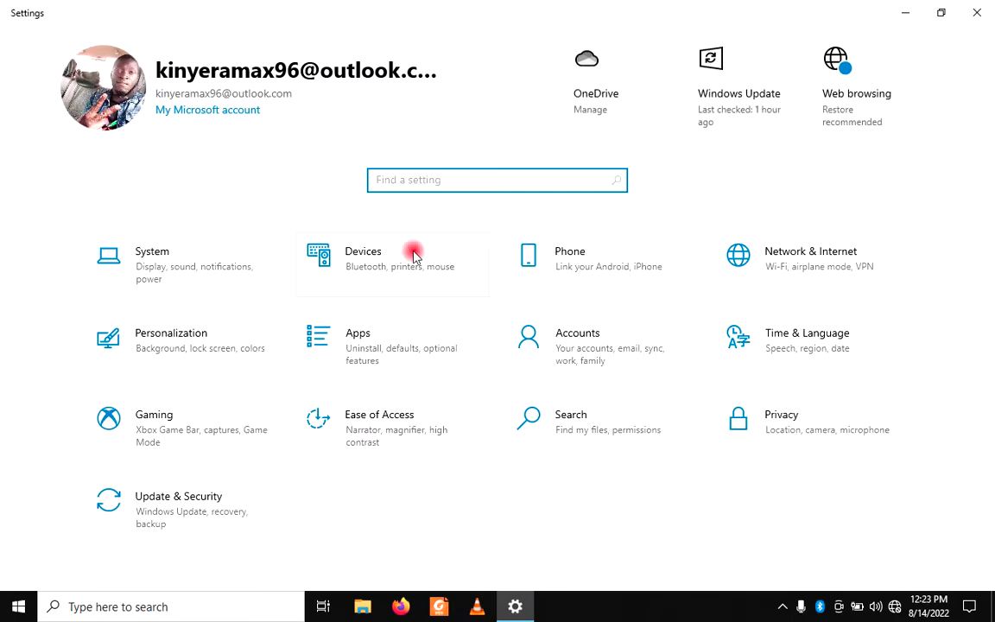
{"action": "left_click", "coordinate": [370, 273]}
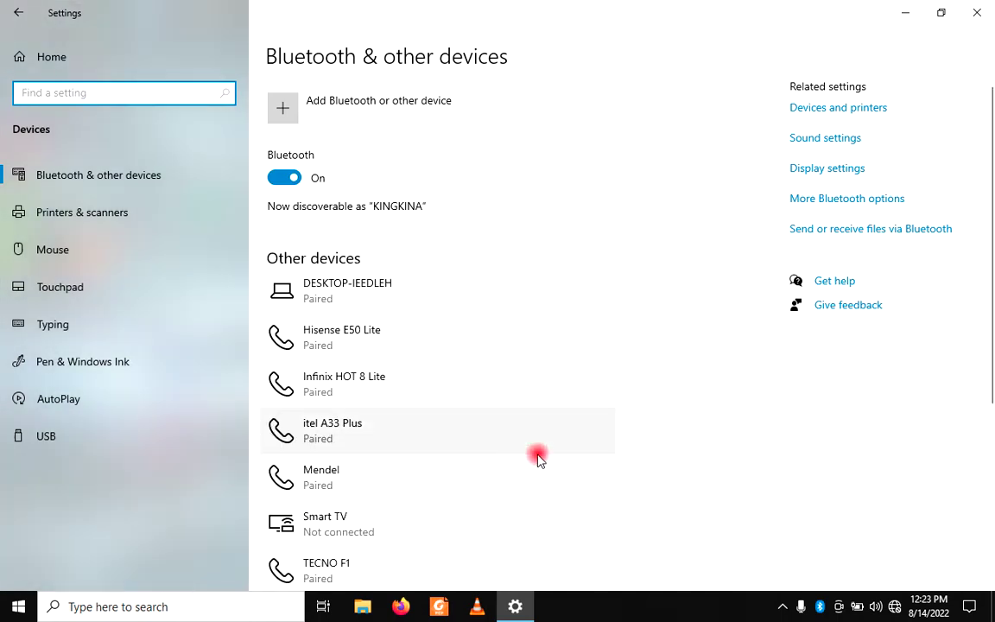
{"action": "left_click", "coordinate": [348, 121]}
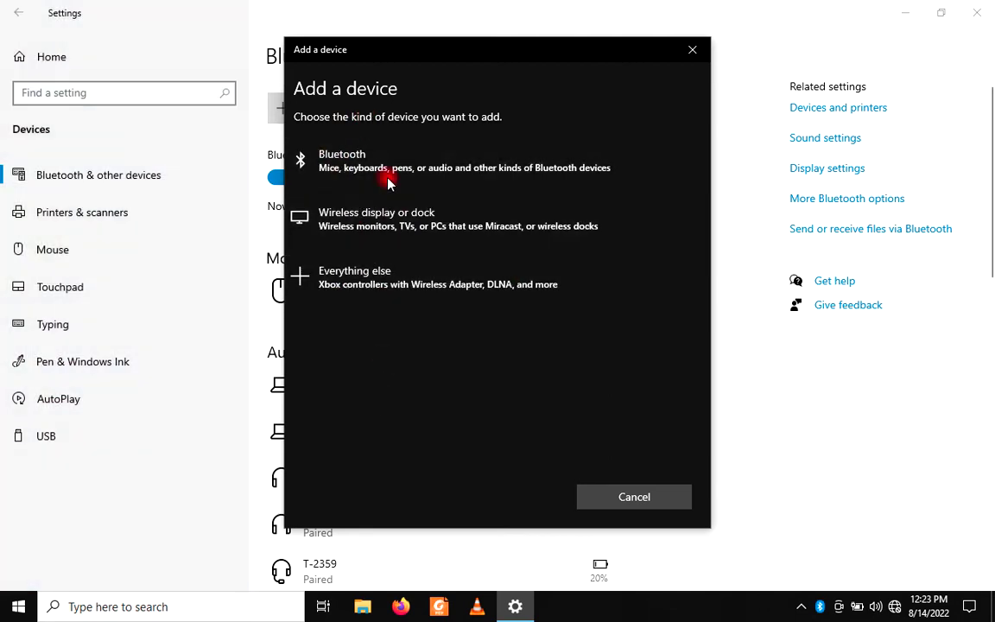
{"action": "left_click", "coordinate": [374, 177]}
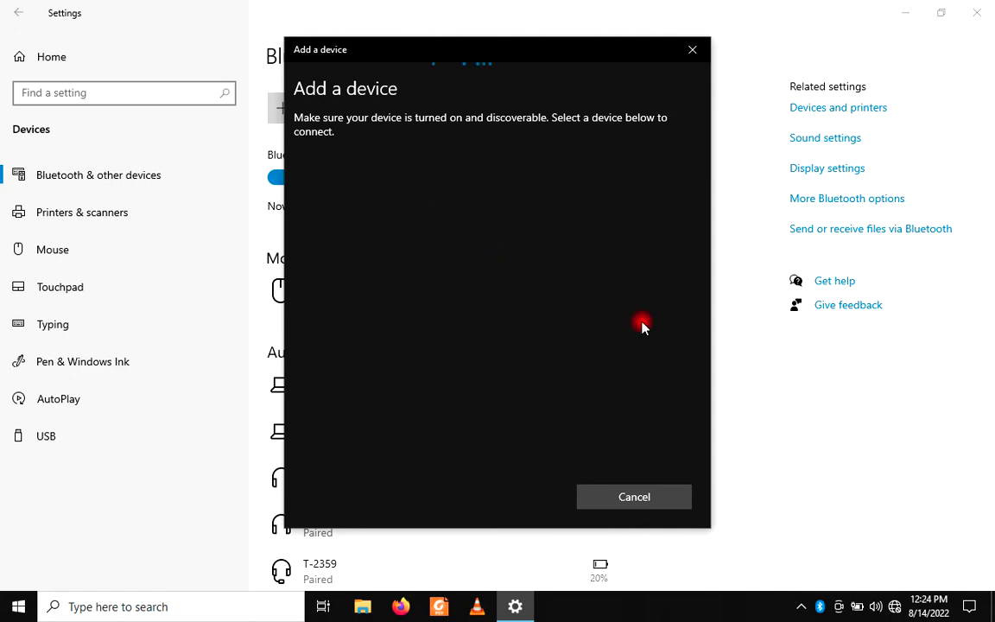
{"action": "left_click", "coordinate": [633, 497]}
Try to pair a phone as a new Bluetooth device by accepting the PIN match request and closing the pairing dialog
{"action": "scroll", "coordinate": [462, 320], "scroll_direction": "down", "scroll_amount": 10}
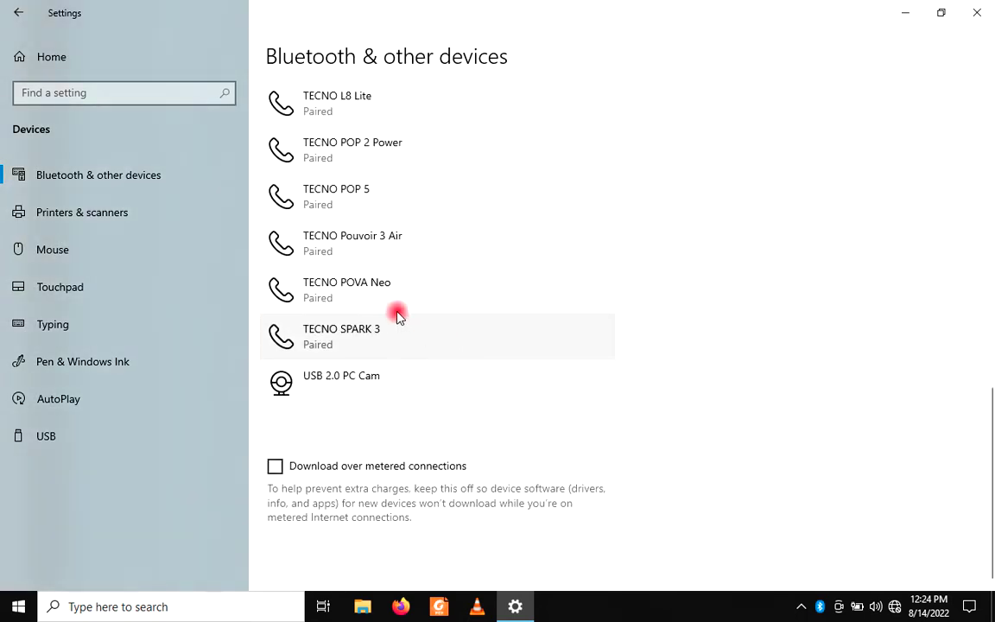
{"action": "scroll", "coordinate": [380, 294], "scroll_direction": "up", "scroll_amount": 10}
{"action": "scroll", "coordinate": [372, 324], "scroll_direction": "down", "scroll_amount": 10}
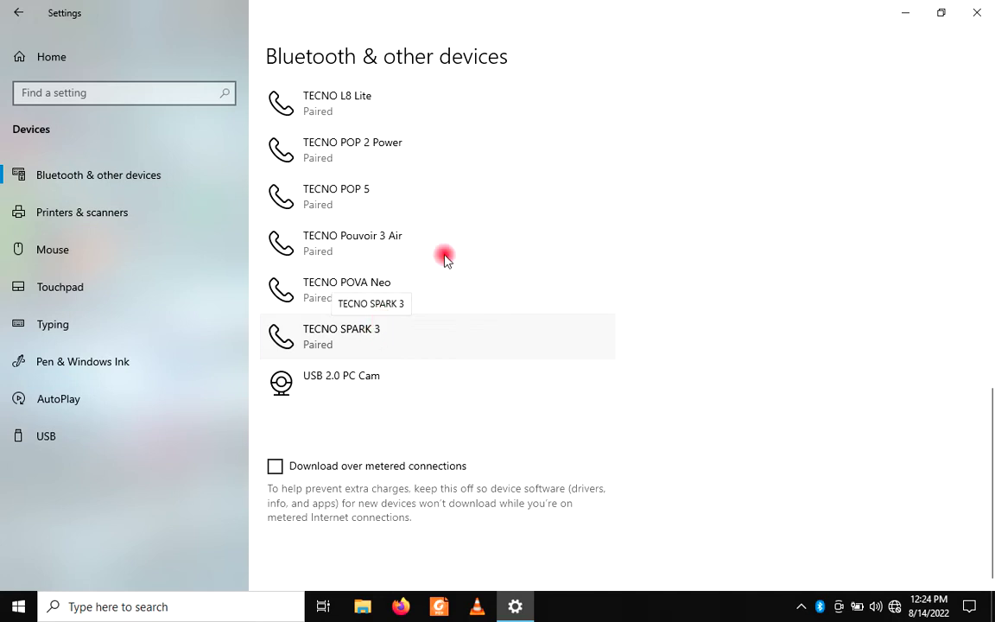
{"action": "scroll", "coordinate": [436, 263], "scroll_direction": "up", "scroll_amount": 10}
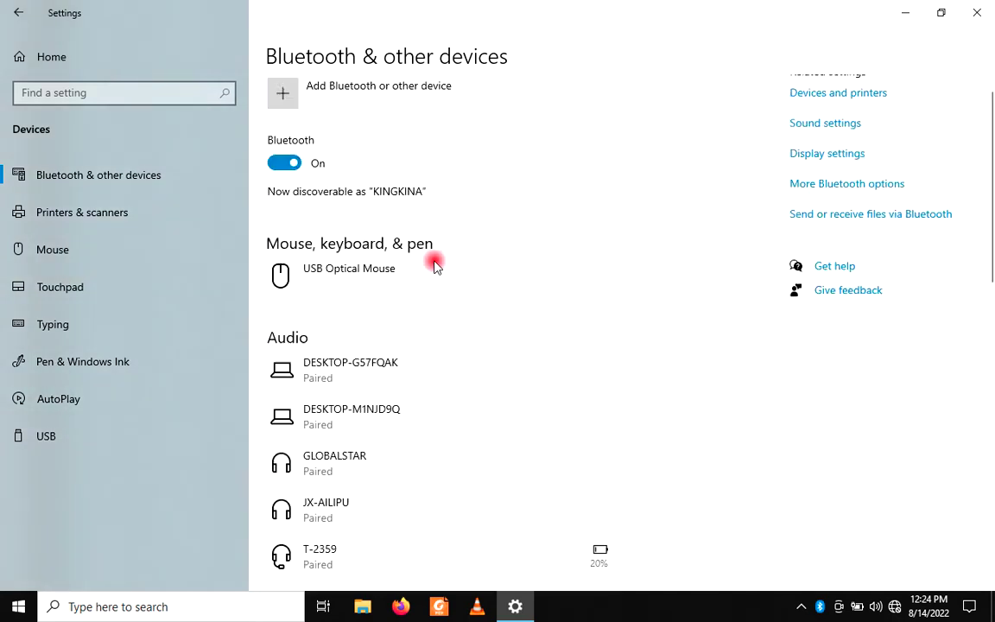
{"action": "left_click", "coordinate": [337, 102]}
{"action": "left_click", "coordinate": [349, 169]}
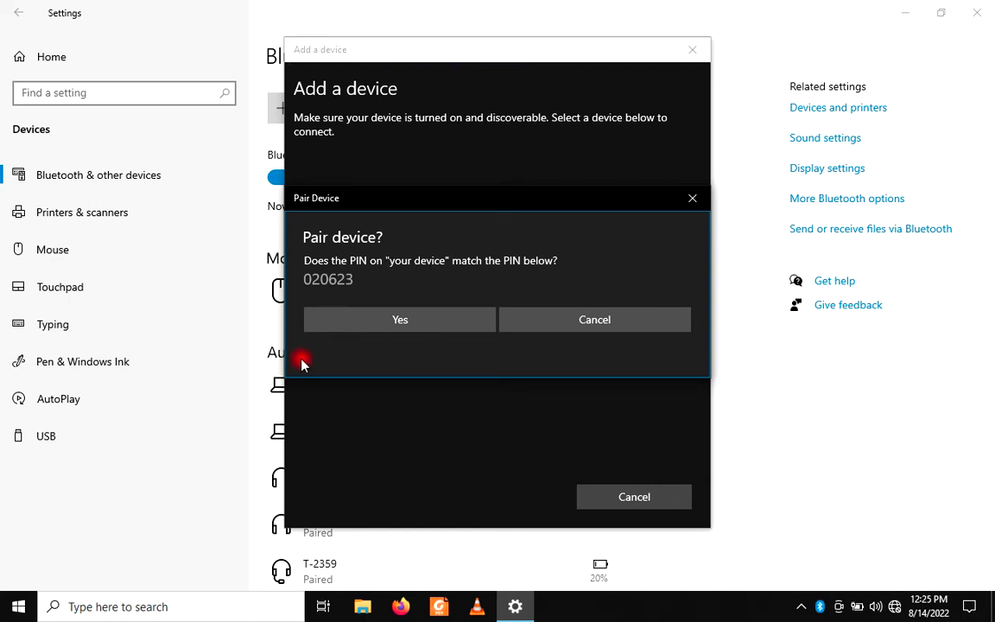
{"action": "left_click", "coordinate": [348, 324]}
{"action": "left_click", "coordinate": [563, 321]}
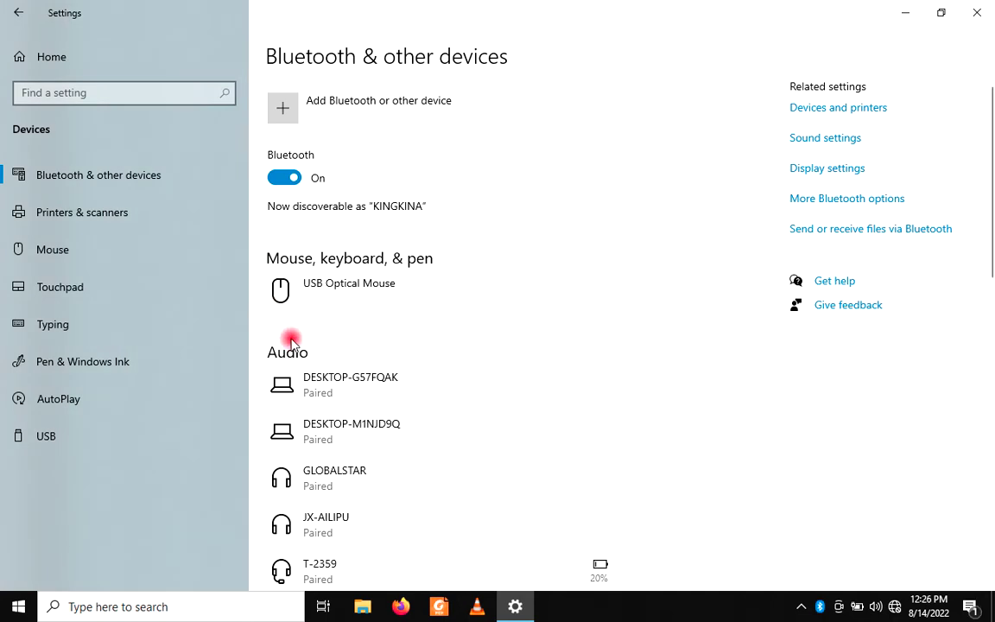
Add the TECNO POP 2 Power phone as a Bluetooth device, confirm that the PIN matches, and close the pairing dialog
{"action": "left_click", "coordinate": [350, 102]}
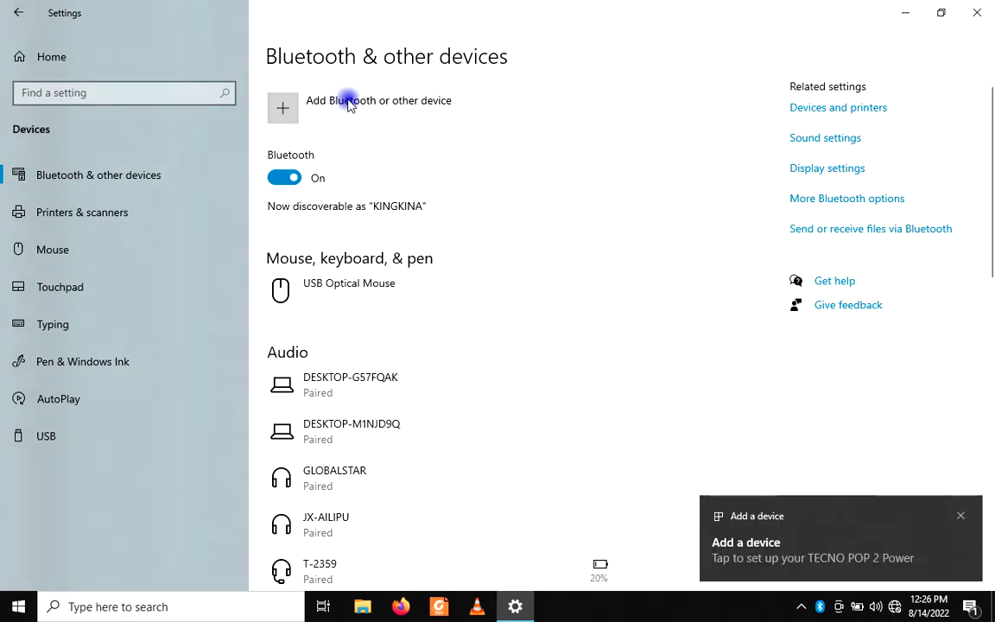
{"action": "left_click", "coordinate": [376, 164]}
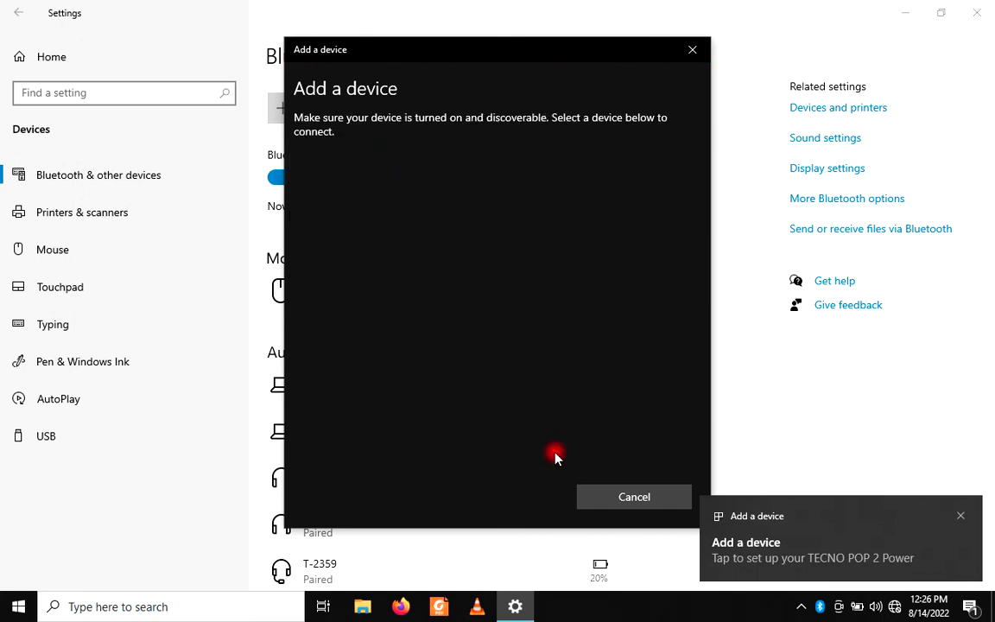
{"action": "left_click", "coordinate": [773, 524]}
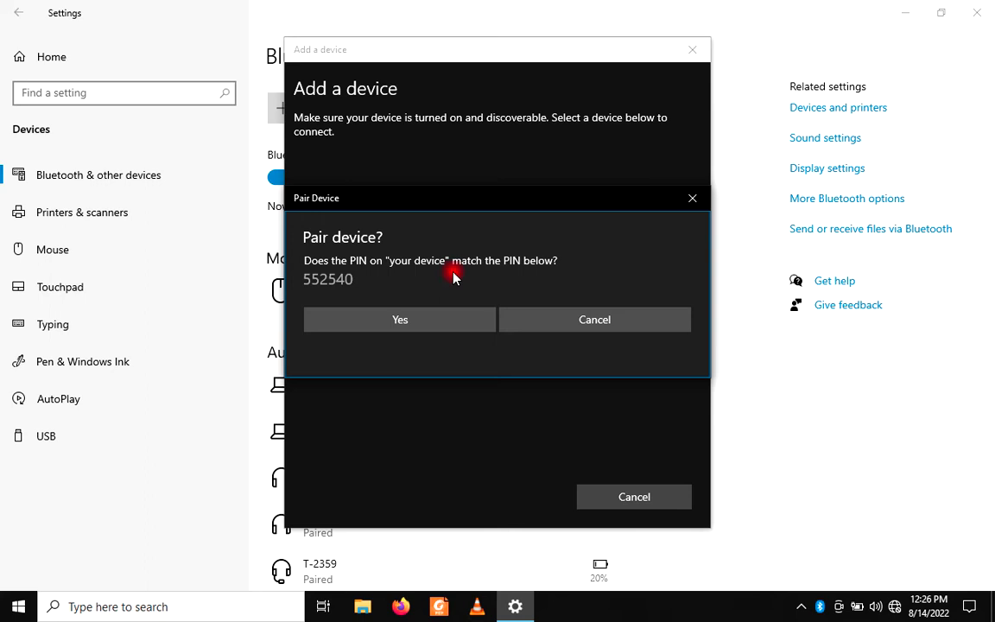
{"action": "left_click", "coordinate": [419, 319]}
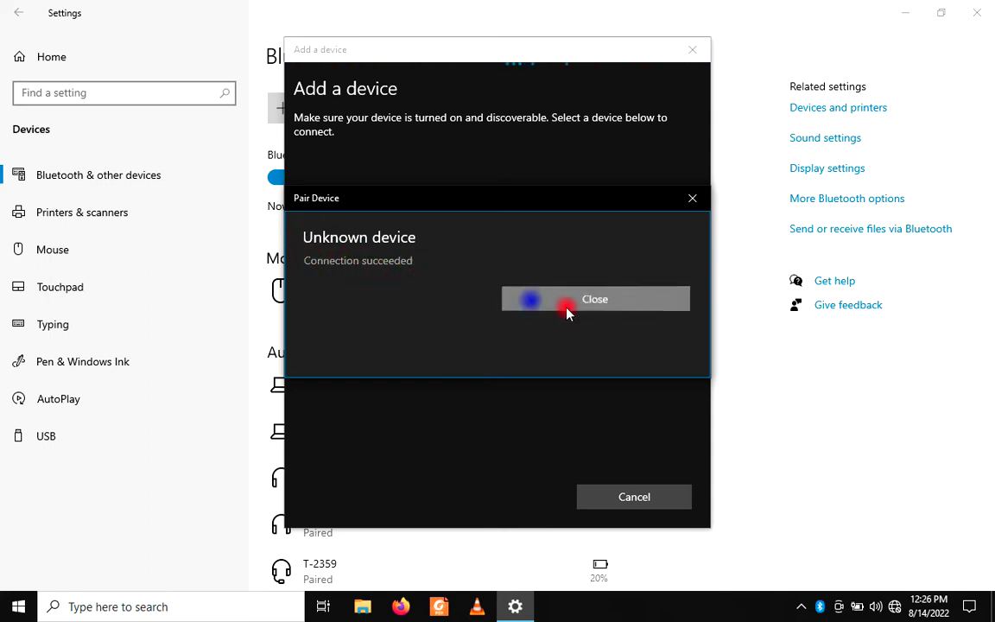
{"action": "left_click", "coordinate": [515, 309]}
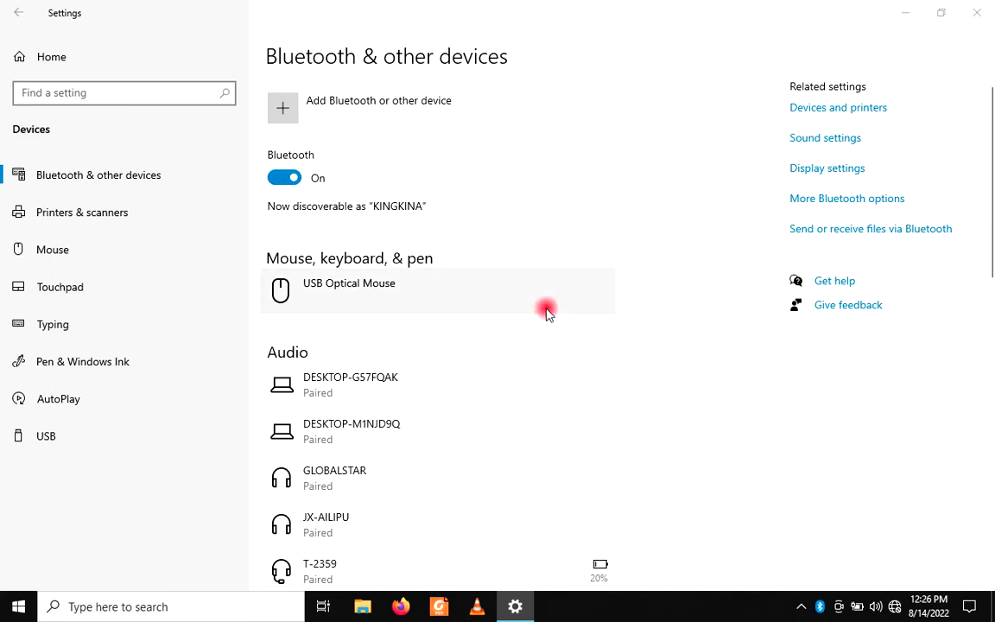
Look through the whole device list to check the phones paired with the computer
{"action": "scroll", "coordinate": [584, 345], "scroll_direction": "down", "scroll_amount": 10}
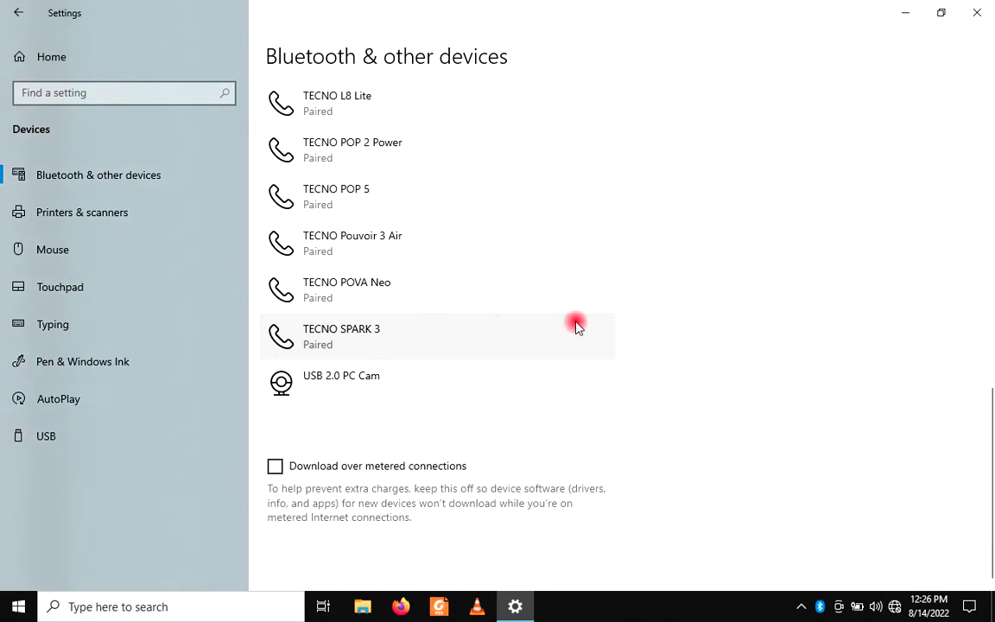
{"action": "scroll", "coordinate": [575, 324], "scroll_direction": "up", "scroll_amount": 10}
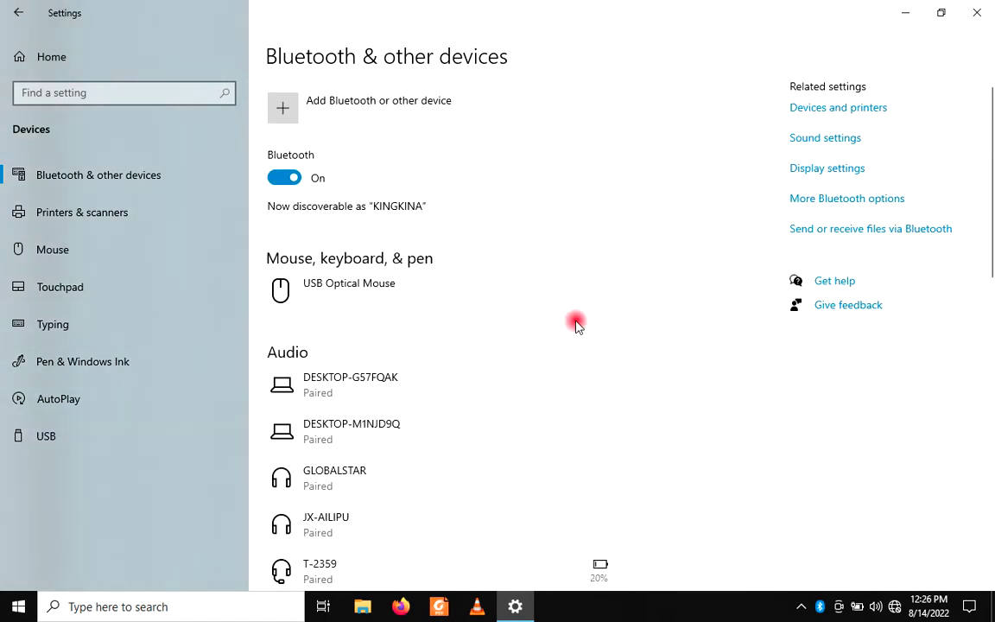
{"action": "scroll", "coordinate": [576, 325], "scroll_direction": "down", "scroll_amount": 10}
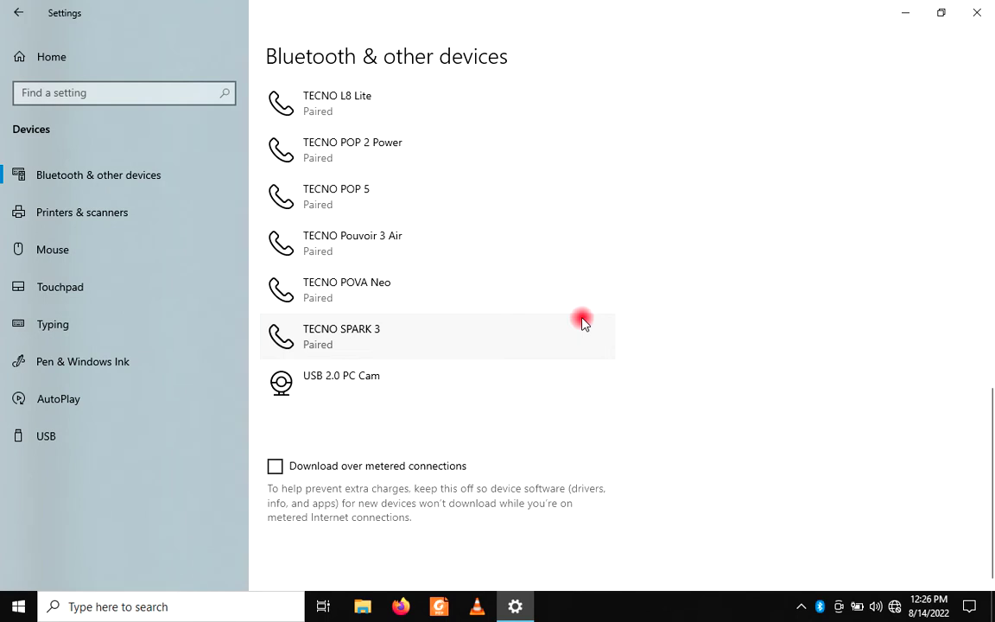
{"action": "scroll", "coordinate": [582, 321], "scroll_direction": "up", "scroll_amount": 10}
{"action": "scroll", "coordinate": [586, 321], "scroll_direction": "down", "scroll_amount": 10}
{"action": "scroll", "coordinate": [591, 322], "scroll_direction": "up", "scroll_amount": 10}
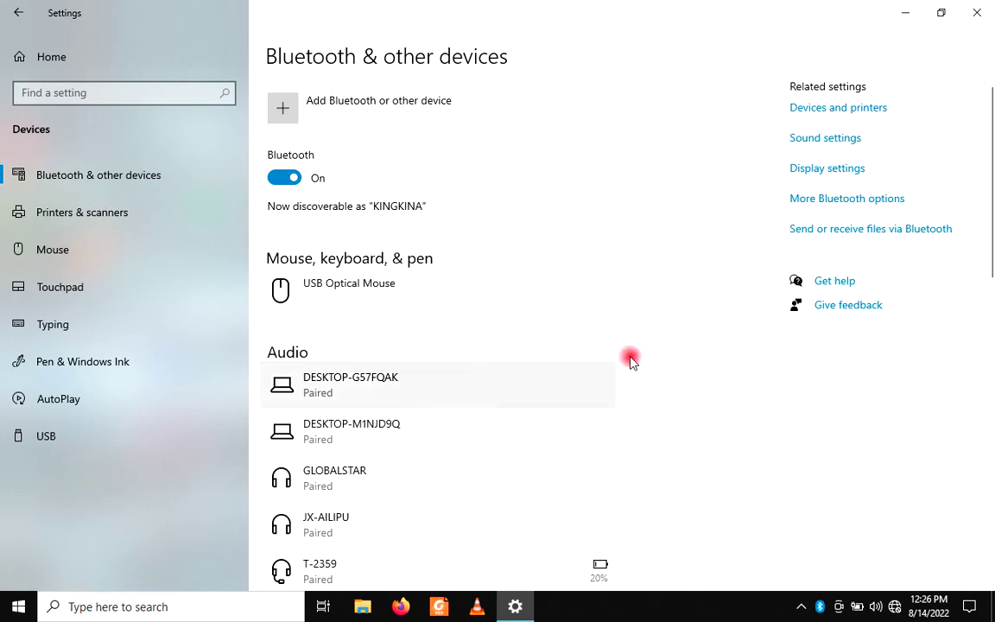
Minimize the settings window and set the computer to receive a file over Bluetooth
{"action": "left_click", "coordinate": [901, 12]}
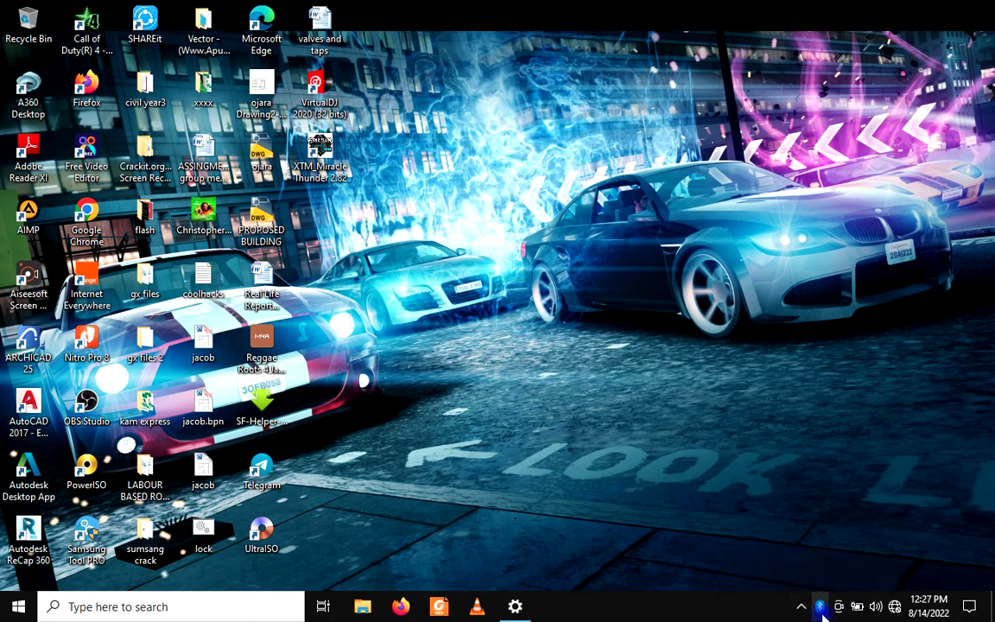
{"action": "right_click", "coordinate": [822, 611]}
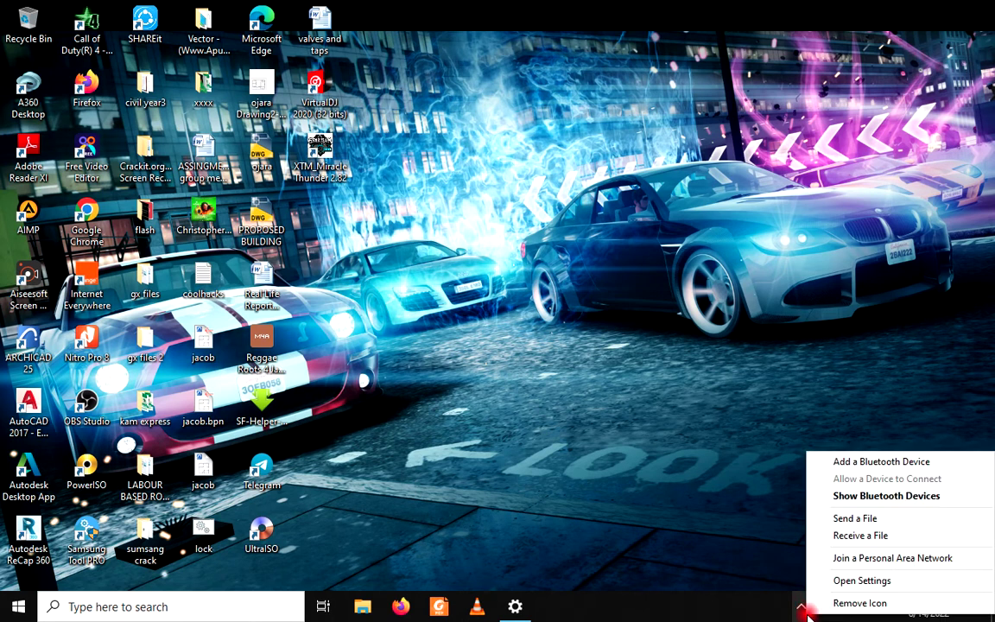
{"action": "left_click", "coordinate": [852, 535]}
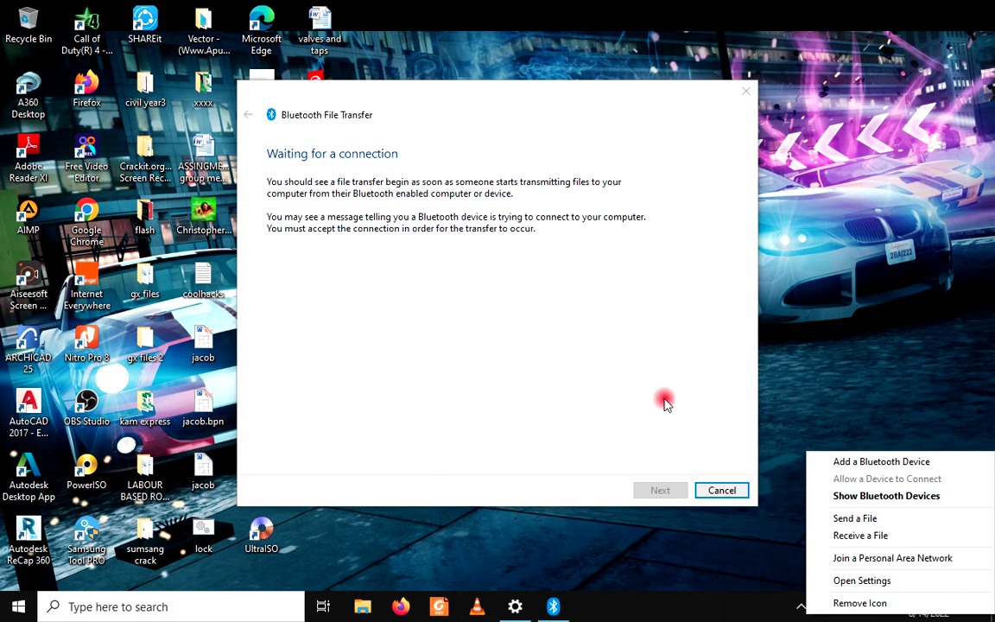
{"action": "left_click", "coordinate": [829, 288]}
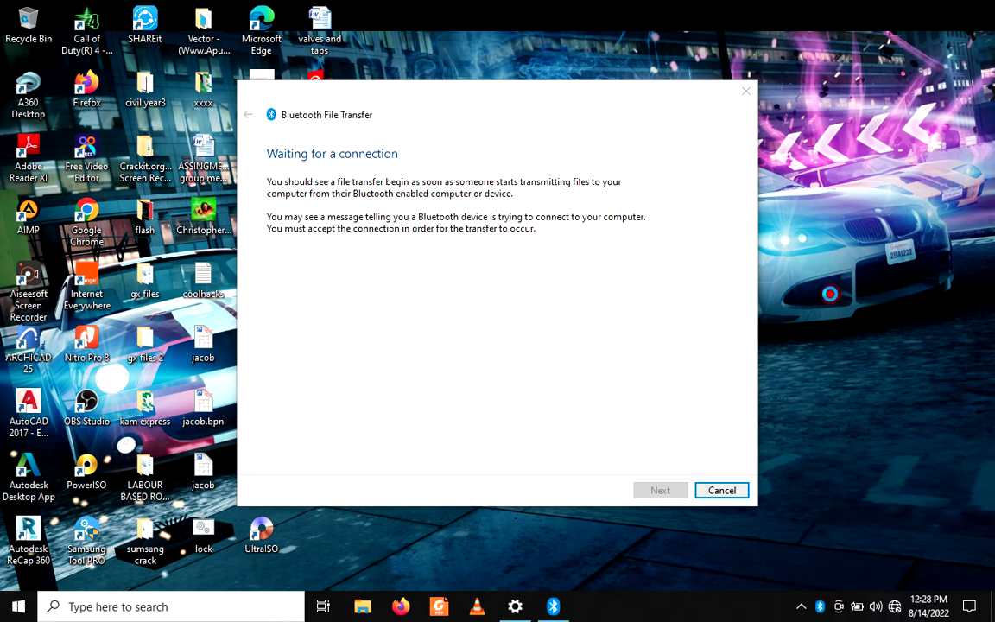
{"action": "right_click", "coordinate": [827, 284]}
{"action": "left_click", "coordinate": [777, 326]}
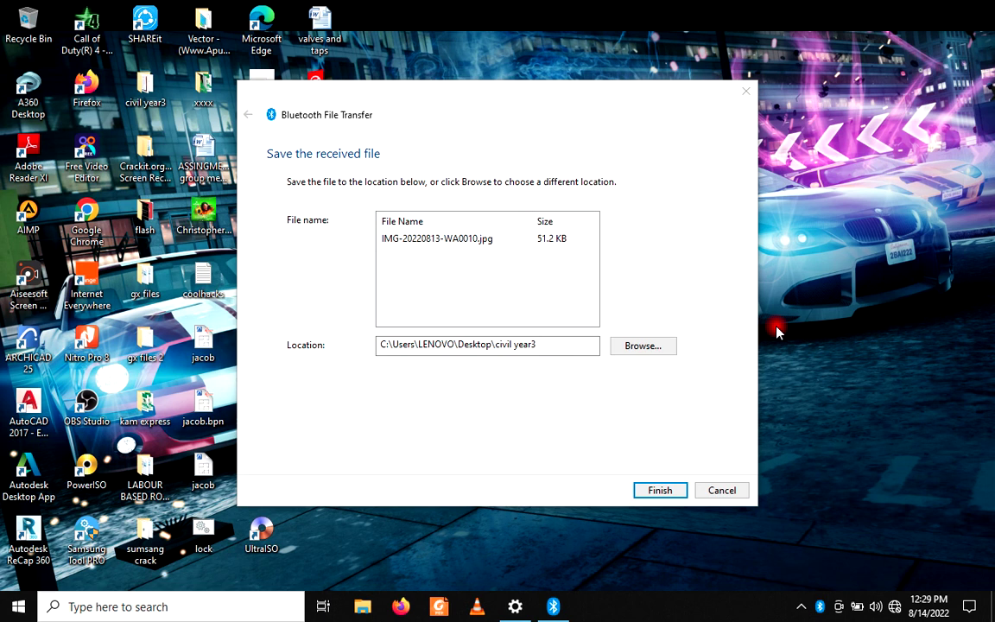
Save the received file IMG-20220813-WA0010.jpg to the civil year3 folder on the desktop and finish the transfer
{"action": "left_click", "coordinate": [659, 490]}
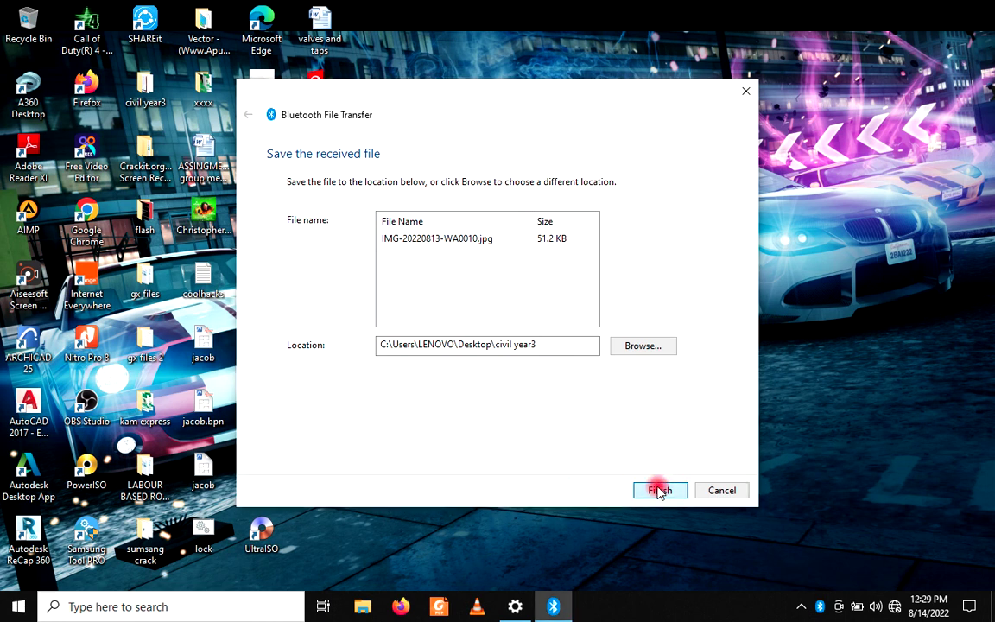
{"action": "left_click", "coordinate": [659, 490]}
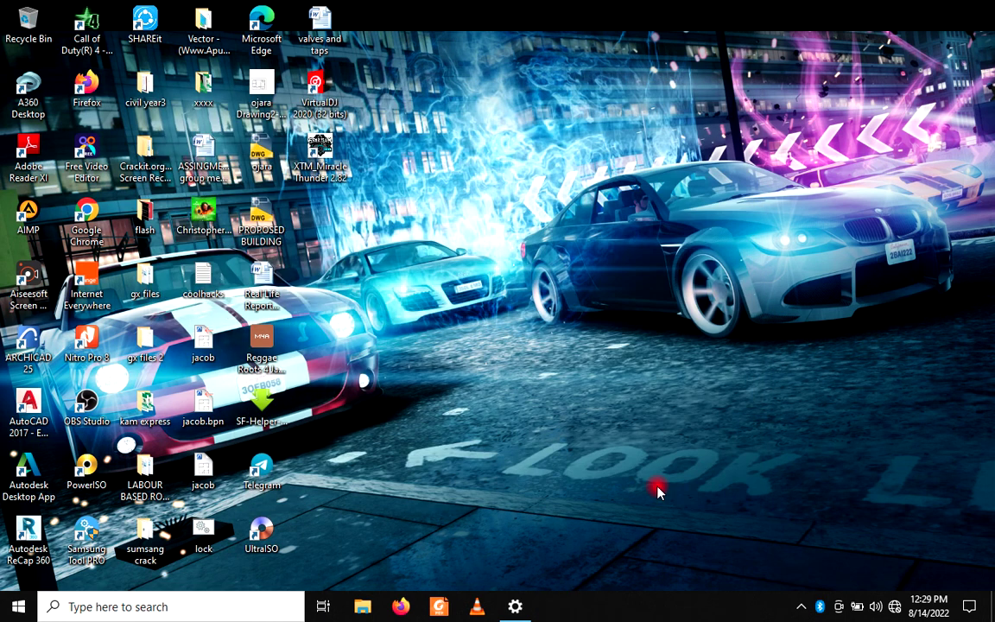